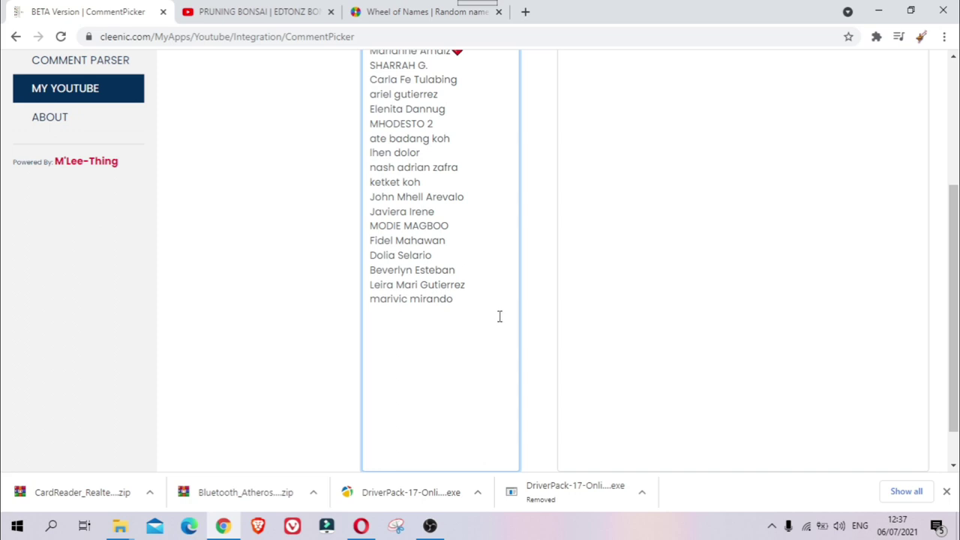
# Copy all 25 Bonsai-matching commenter names from the Results list for Wheel of Names.
pyautogui.scroll(2, 499, 316)
pyautogui.click(485, 443)
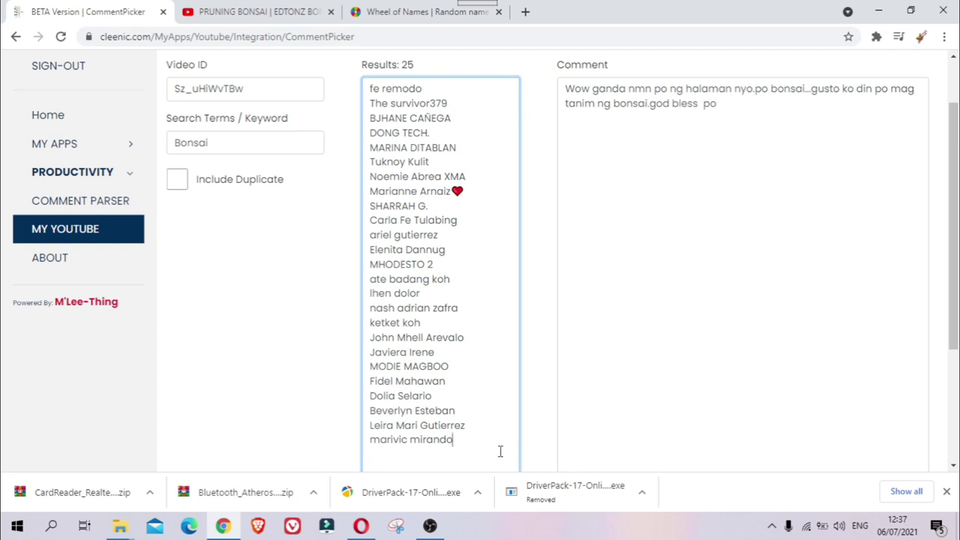
pyautogui.hotkey('ctrl', 'a')
pyautogui.rightClick(387, 160)
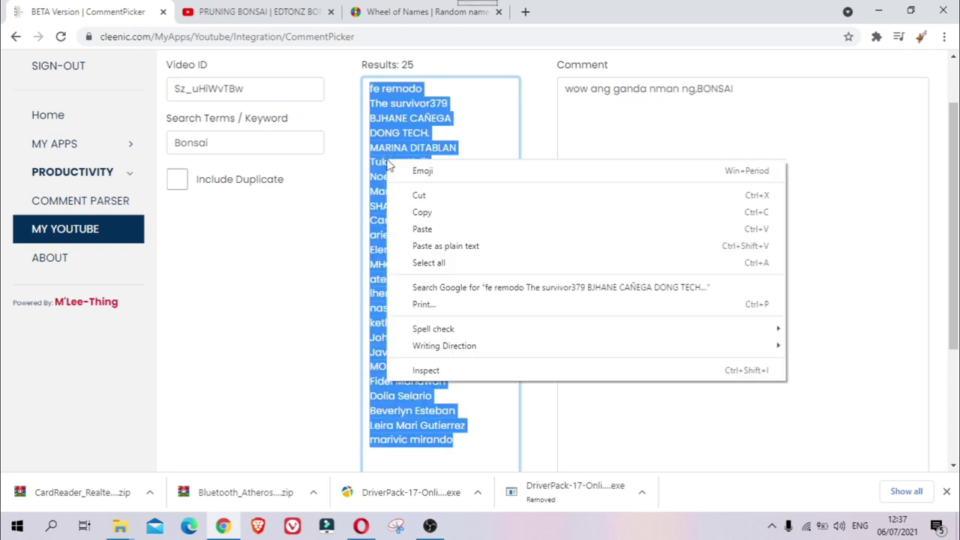
pyautogui.click(422, 213)
pyautogui.click(406, 13)
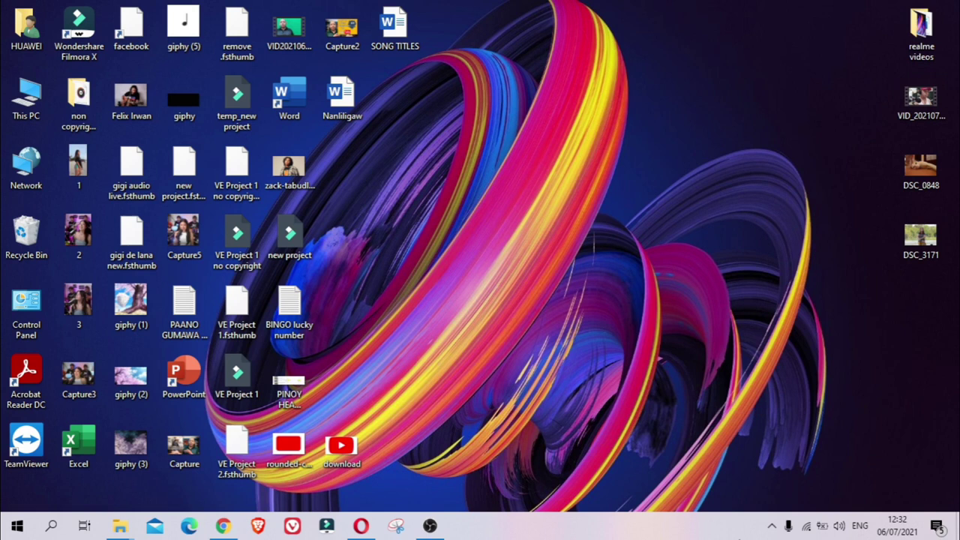
# Restore the Chrome window showing the cleenic.com login page.
pyautogui.click(223, 524)
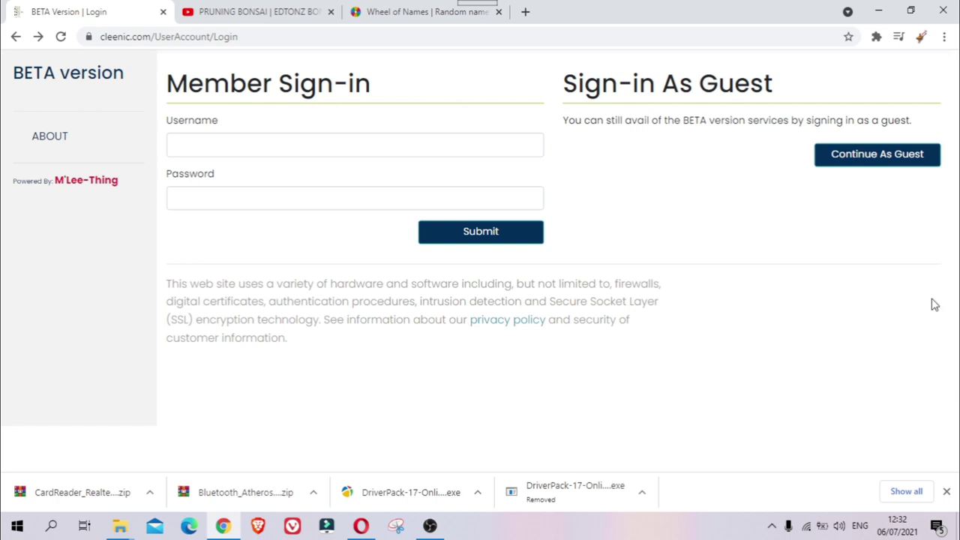
pyautogui.hotkey('ctrl', 'Tab')
pyautogui.scroll(-2, 402, 300)
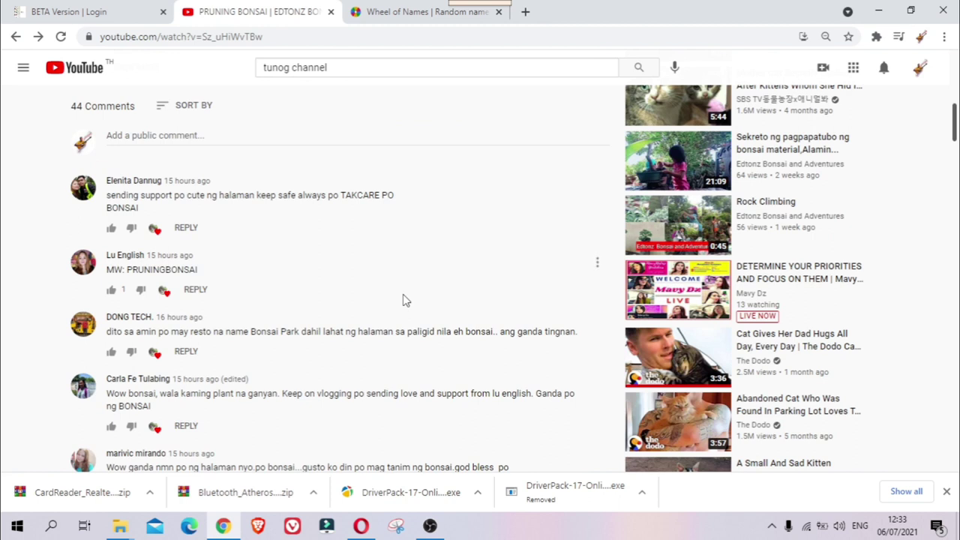
pyautogui.scroll(3, 221, 223)
pyautogui.click(68, 21)
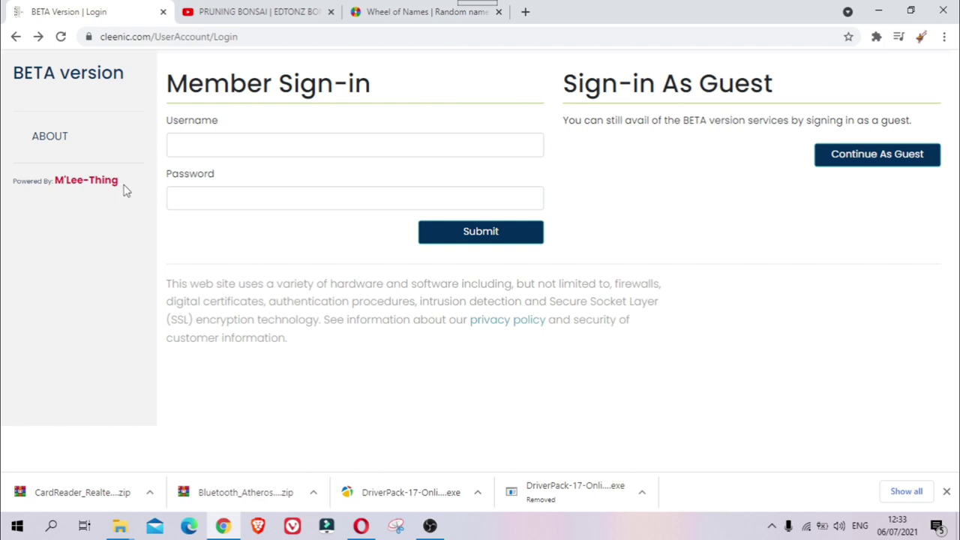
pyautogui.moveTo(133, 184); pyautogui.dragTo(53, 174)
pyautogui.press('Tab')
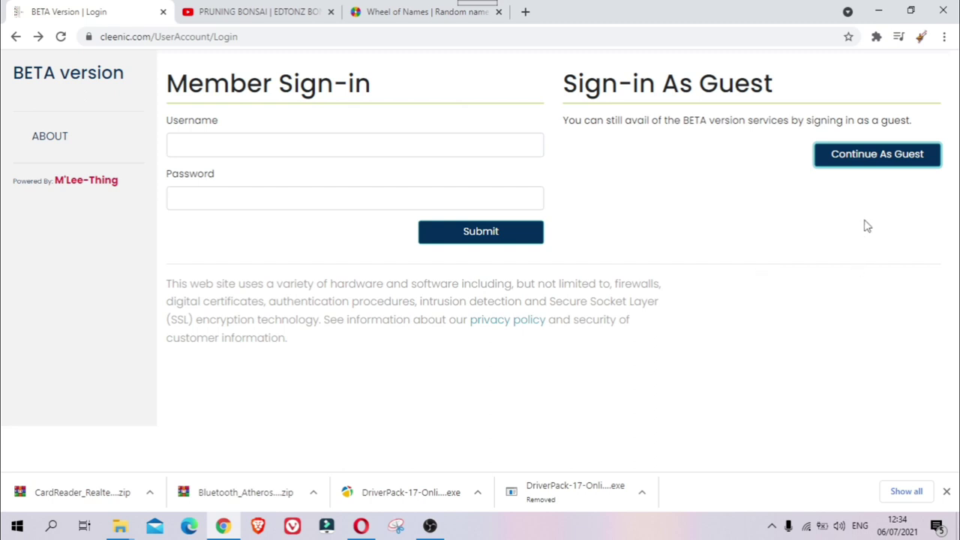
# Continue into cleenic.com as a guest, entering and submitting a guest name.
pyautogui.click(860, 166)
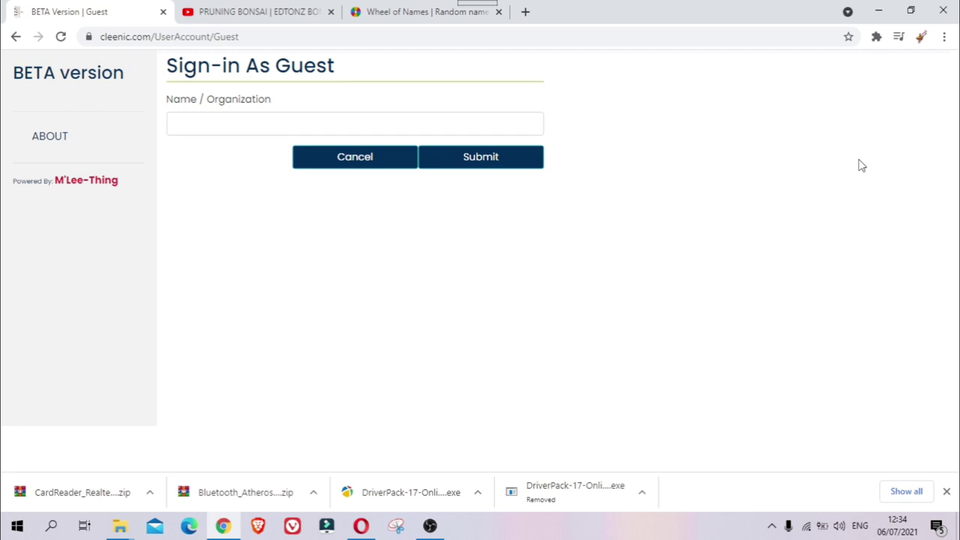
pyautogui.click(237, 118)
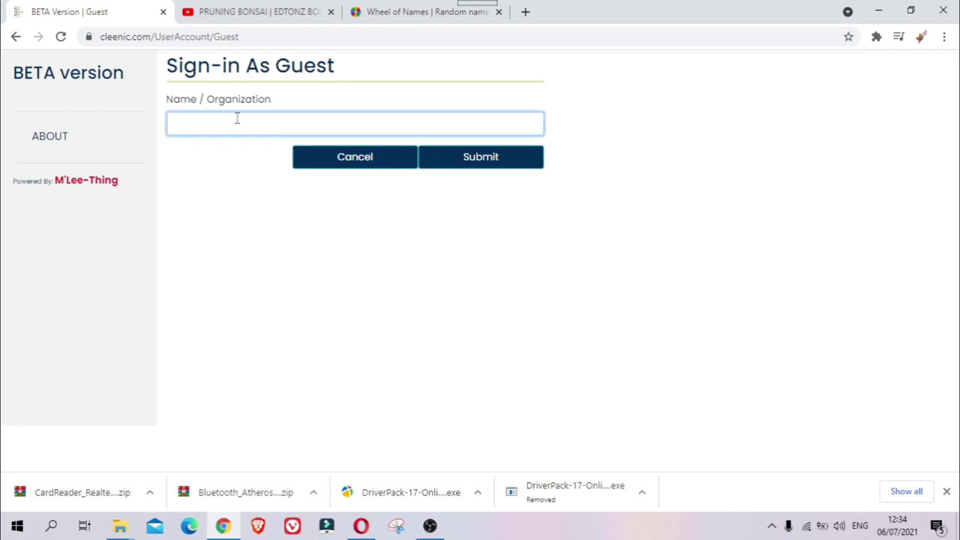
pyautogui.write('Sonex versae')
pyautogui.press('BackSpace')
pyautogui.write('ce')
pyautogui.click(481, 158)
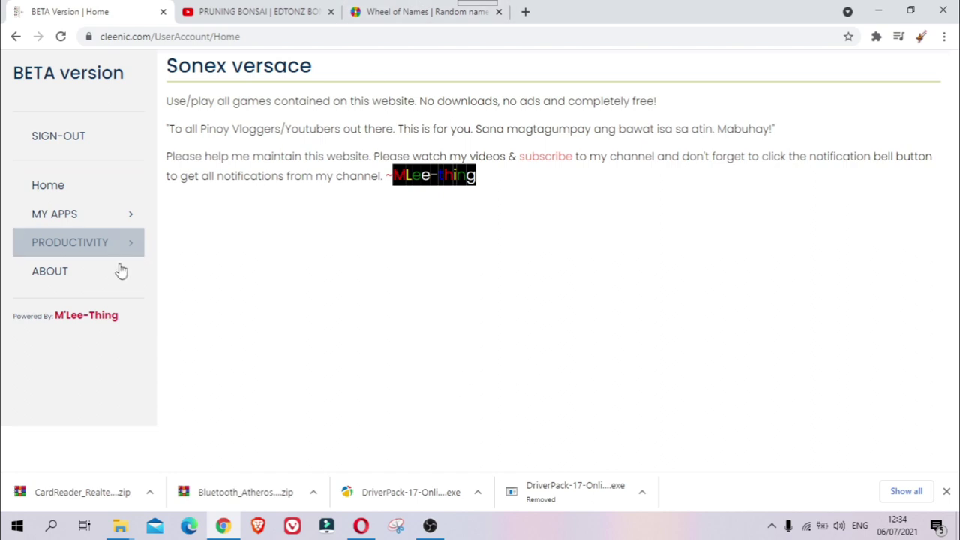
# Open PRODUCTIVITY > MY YOUTUBE and start the Comment Picker form.
pyautogui.click(76, 255)
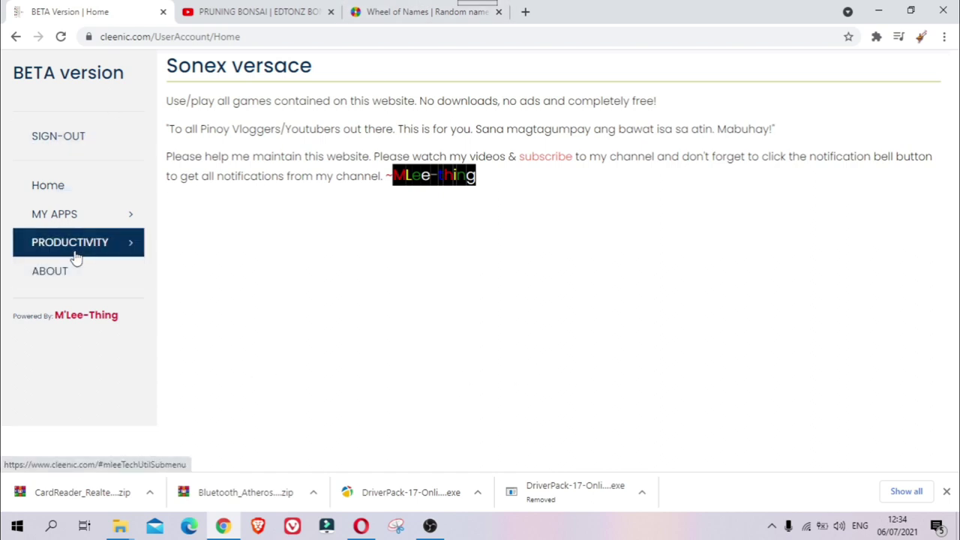
pyautogui.click(76, 255)
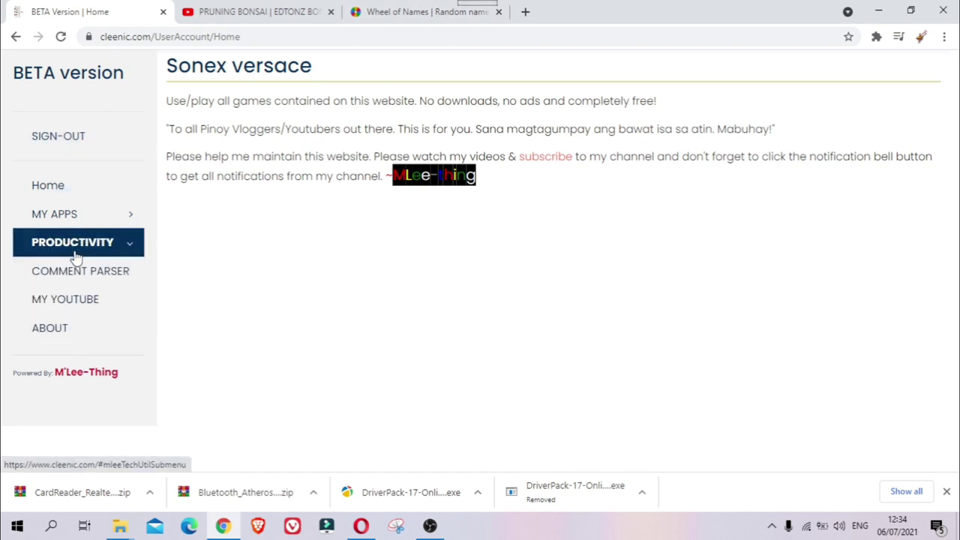
pyautogui.click(66, 297)
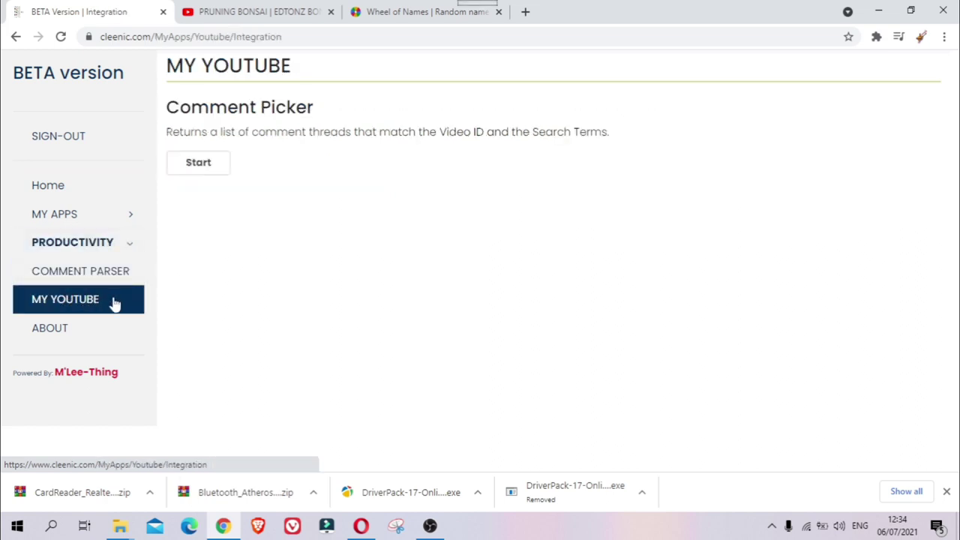
pyautogui.click(196, 167)
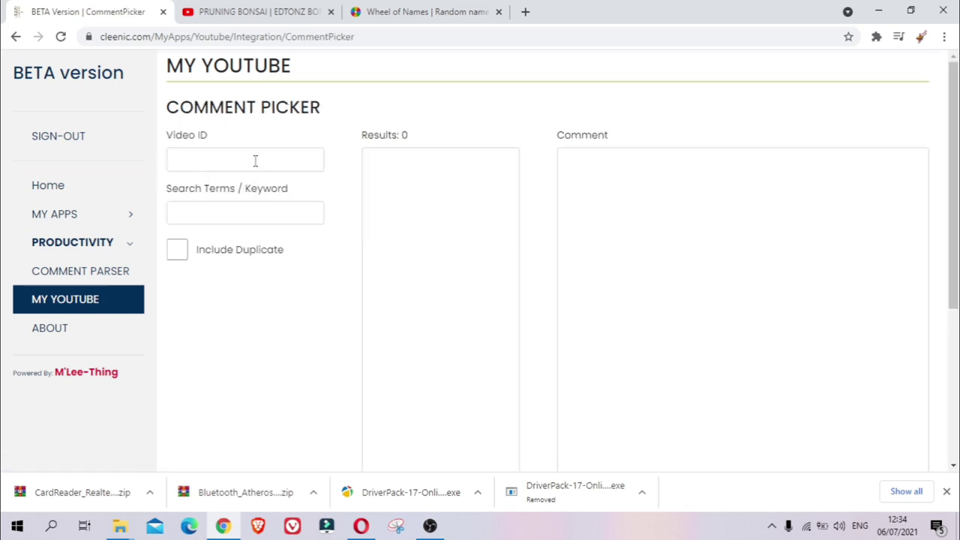
# Copy the video ID Sz_uHiWvTBw from the YouTube bonsai video's address bar.
pyautogui.click(255, 161)
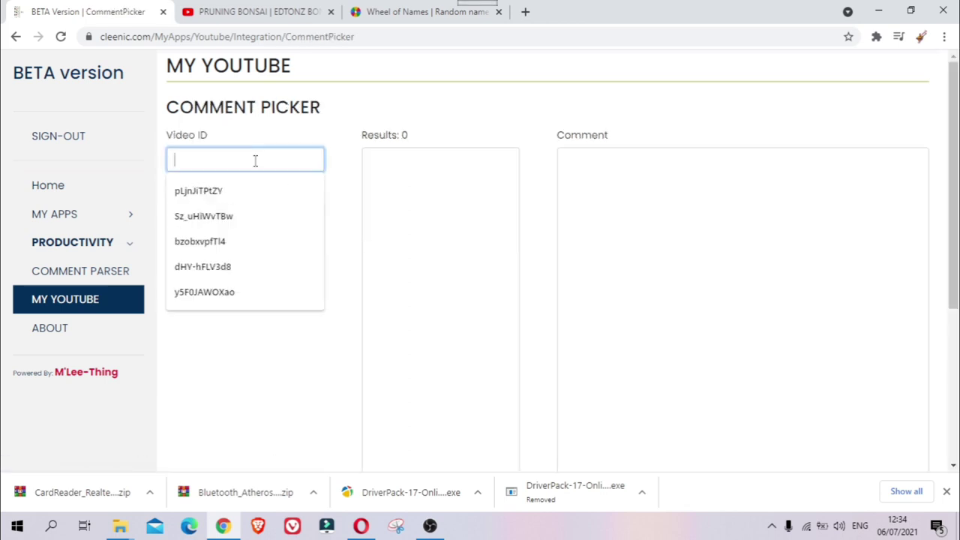
pyautogui.click(338, 198)
pyautogui.click(208, 159)
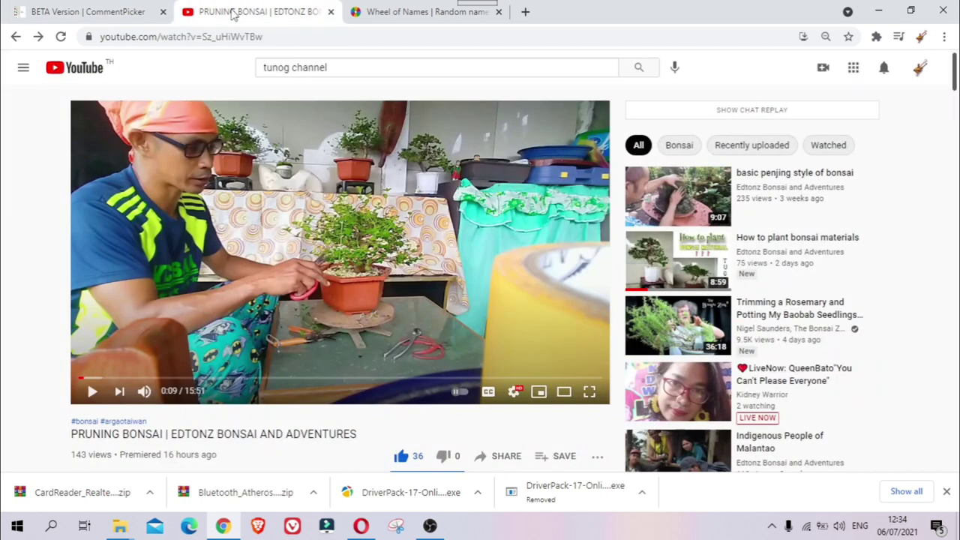
pyautogui.click(233, 13)
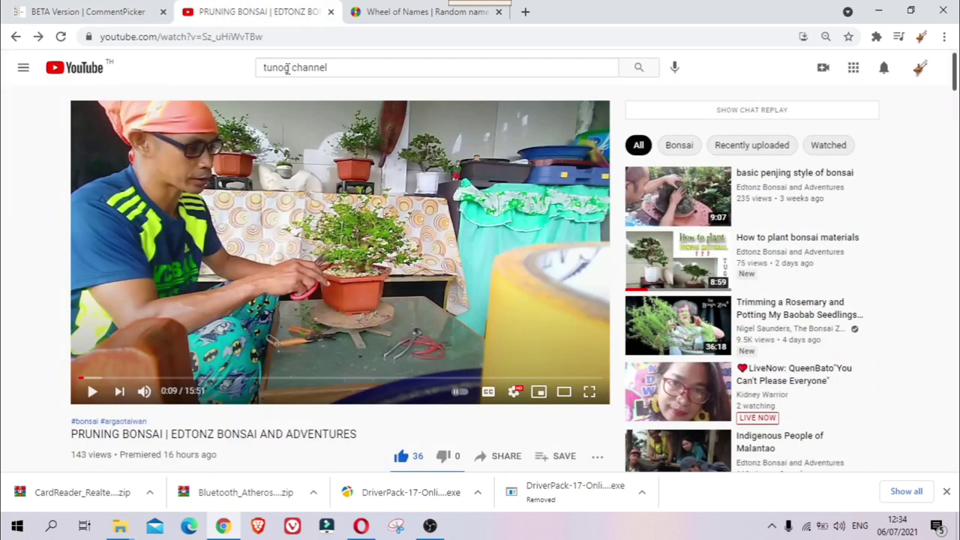
pyautogui.click(293, 36)
pyautogui.click(323, 36)
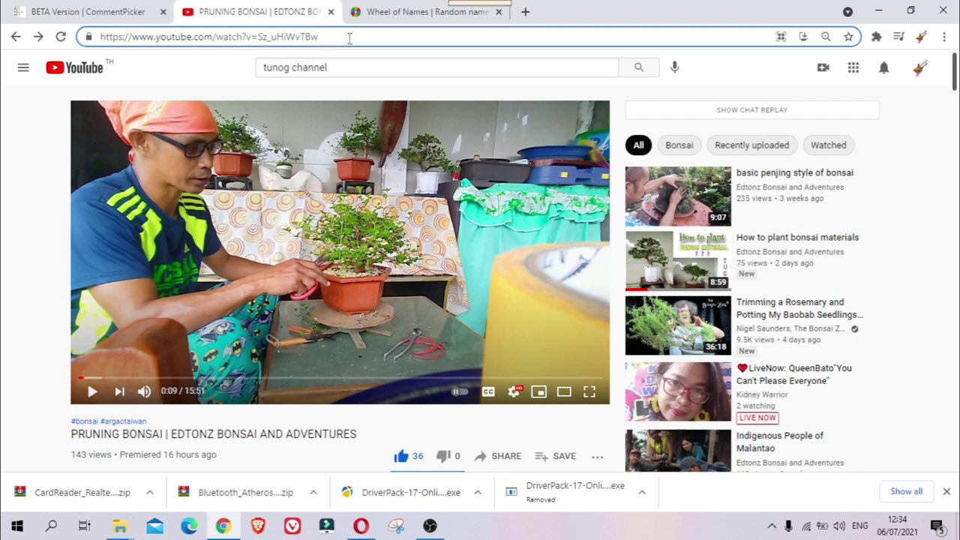
pyautogui.doubleClick(254, 36)
pyautogui.moveTo(320, 36); pyautogui.dragTo(255, 39)
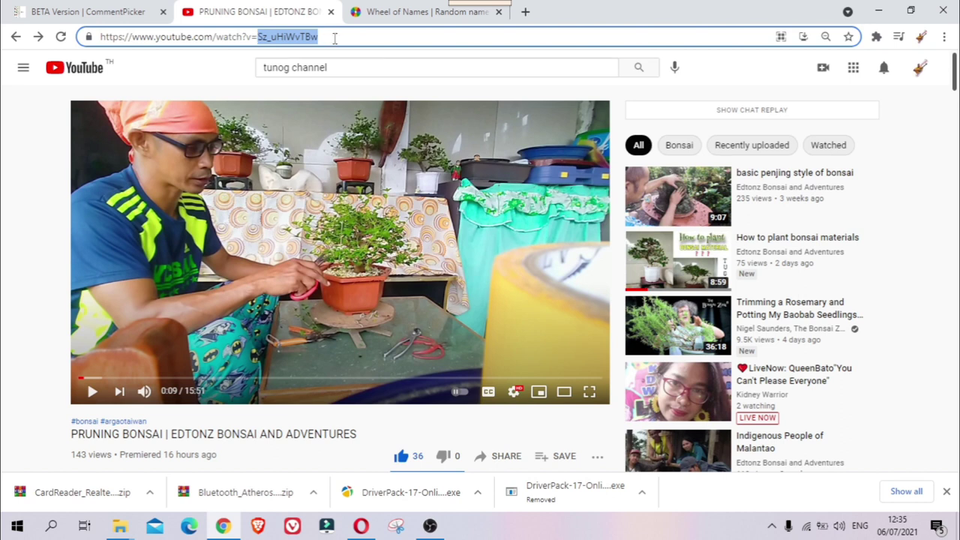
pyautogui.rightClick(275, 42)
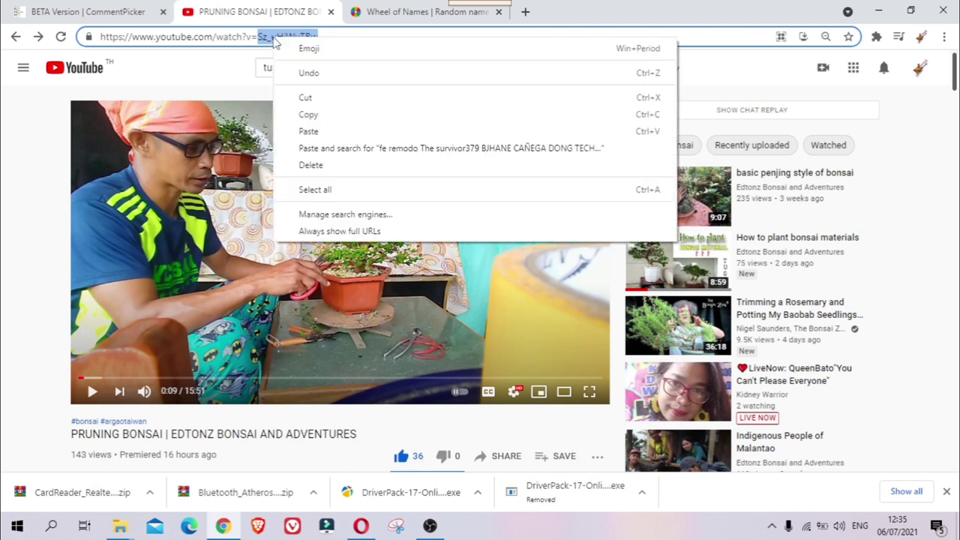
pyautogui.click(311, 114)
# Paste Sz_uHiWvTBw into CommentPicker's Video ID field.
pyautogui.click(81, 9)
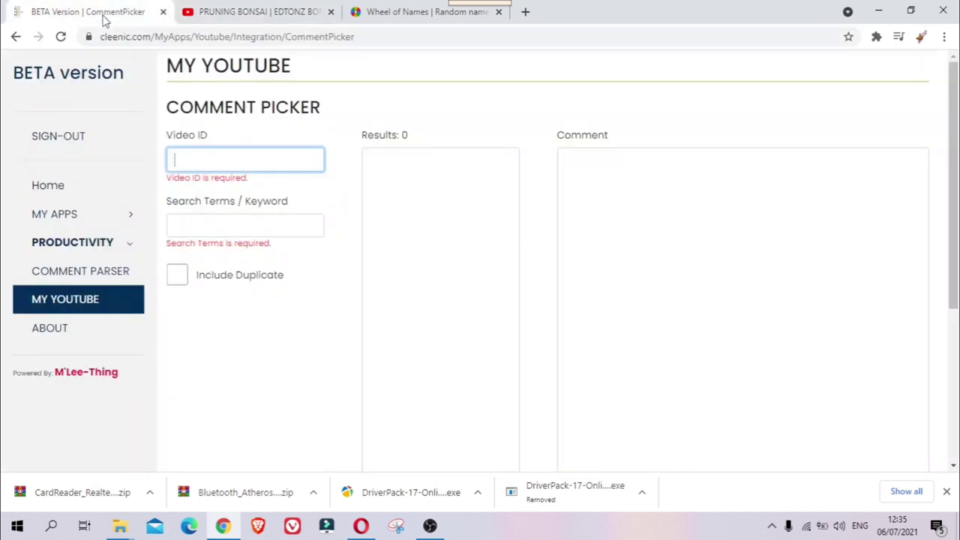
pyautogui.click(206, 161)
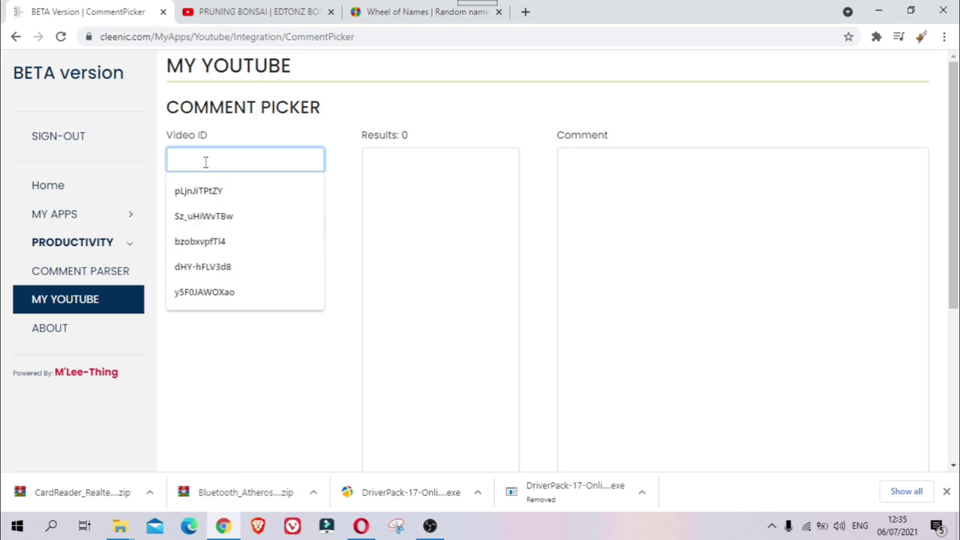
pyautogui.rightClick(205, 164)
pyautogui.click(254, 275)
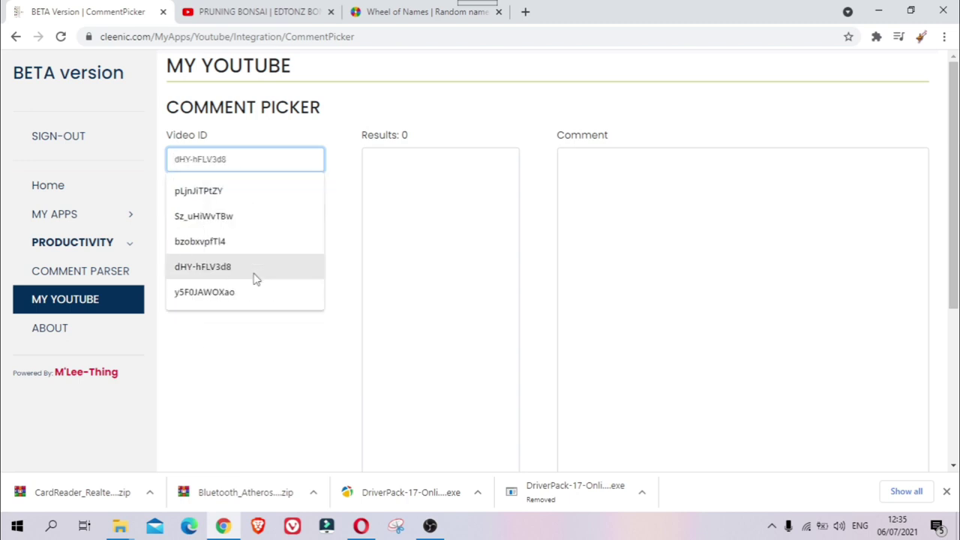
pyautogui.click(253, 159)
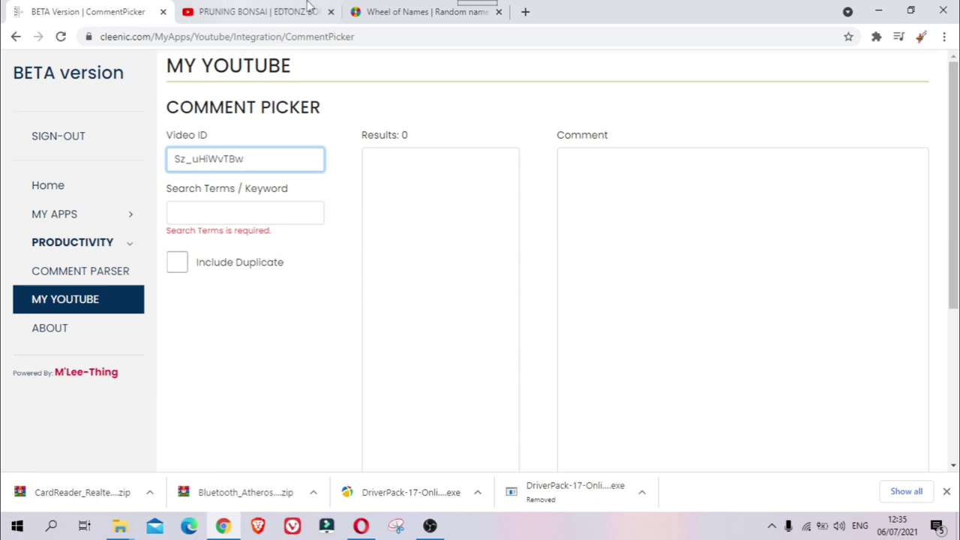
pyautogui.click(263, 12)
# Copy the word Bonsai from a comment under the YouTube bonsai video.
pyautogui.scroll(-6, 337, 234)
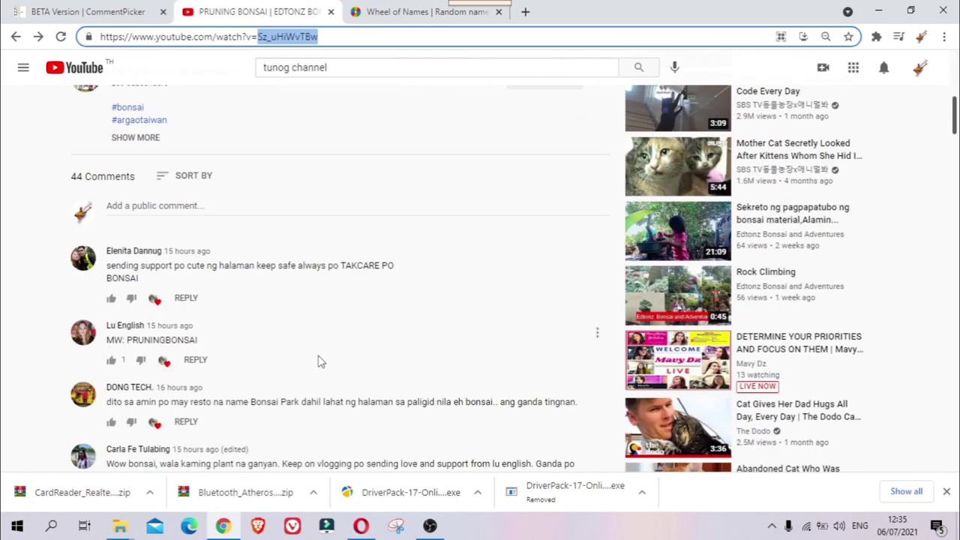
pyautogui.scroll(-3, 318, 360)
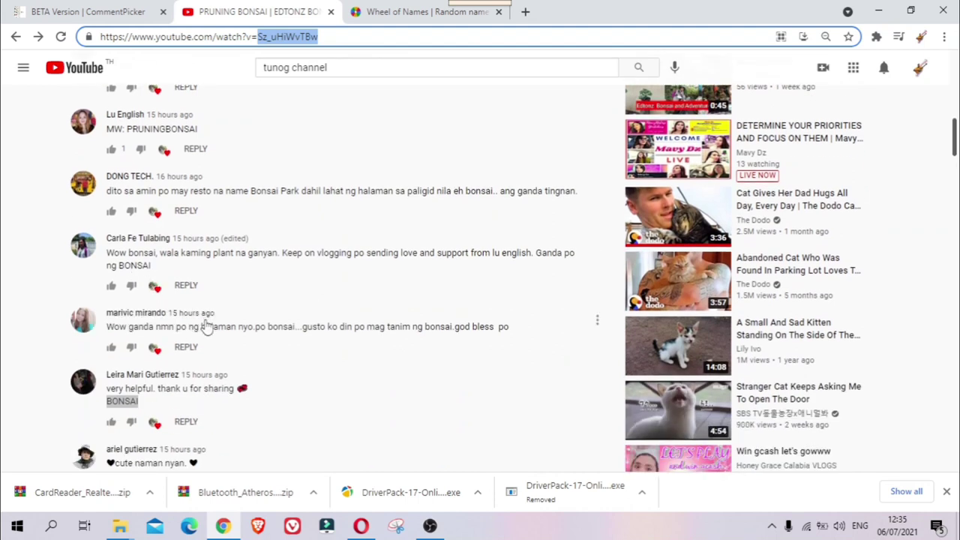
pyautogui.click(303, 389)
pyautogui.scroll(-2, 303, 389)
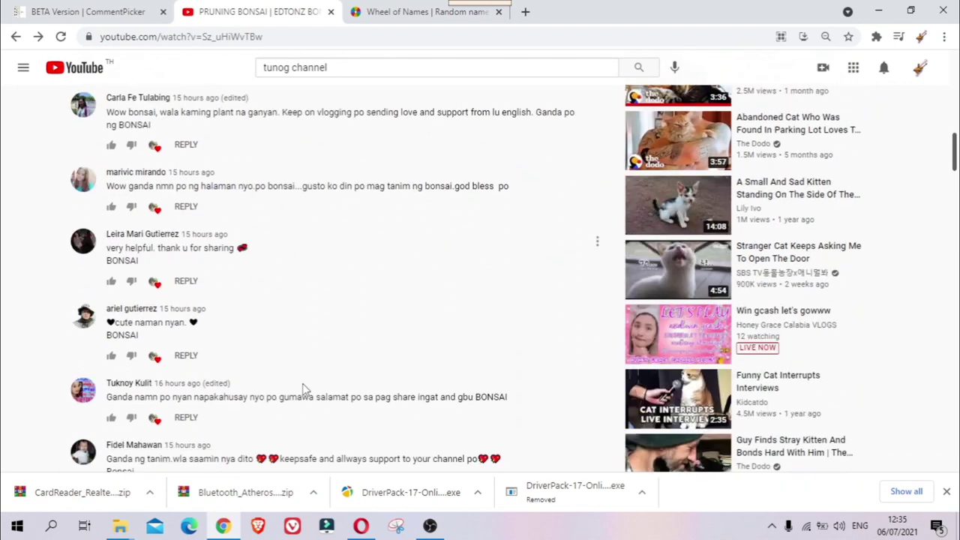
pyautogui.scroll(-2, 241, 366)
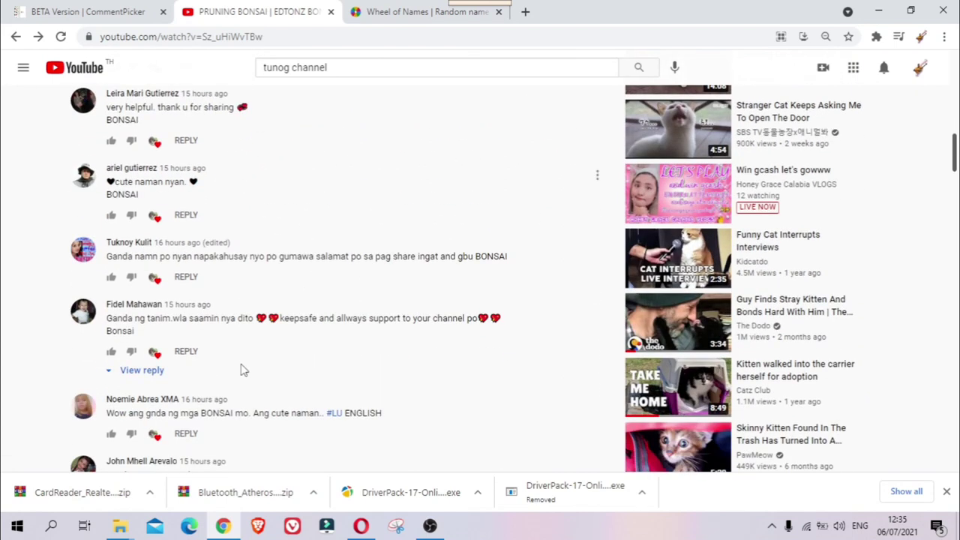
pyautogui.doubleClick(120, 331)
pyautogui.rightClick(122, 334)
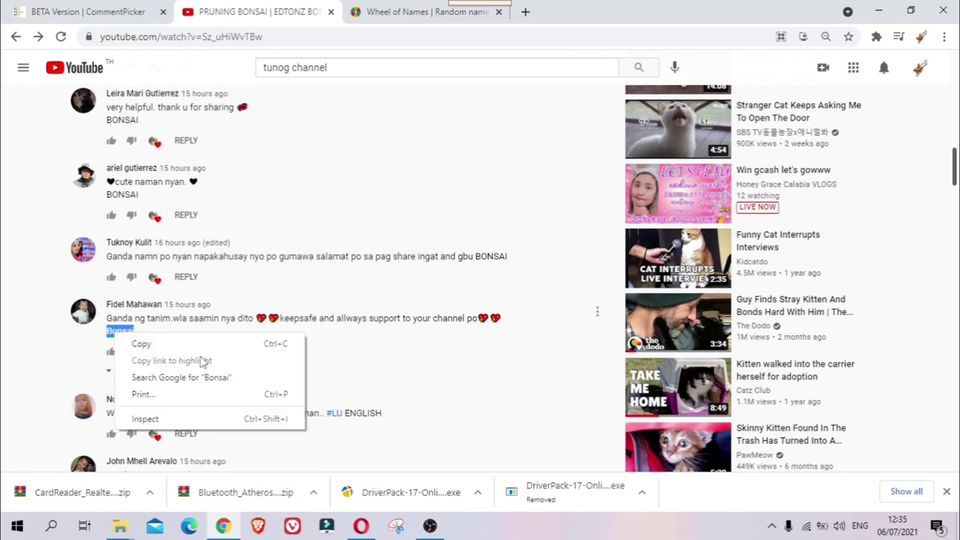
pyautogui.click(142, 344)
pyautogui.scroll(-2, 309, 371)
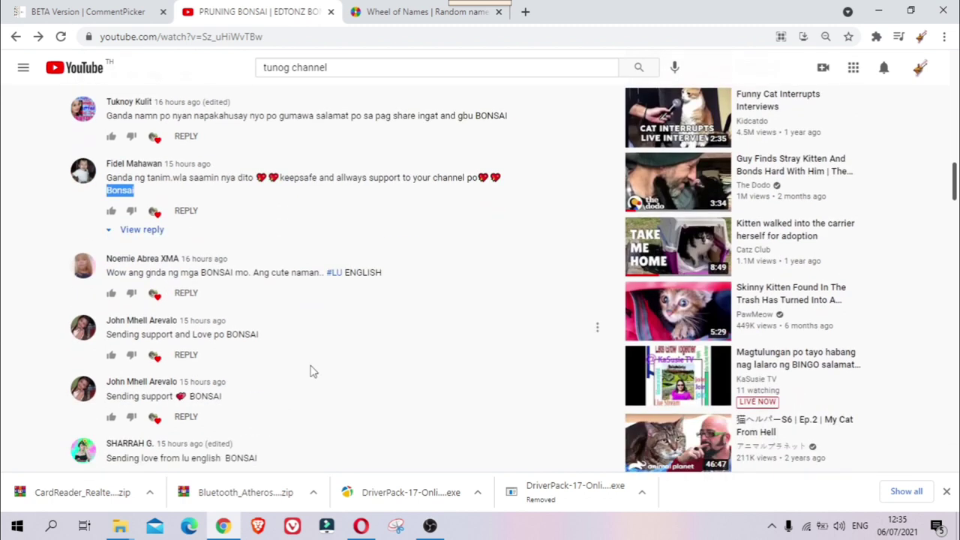
pyautogui.scroll(6, 297, 371)
pyautogui.scroll(10, 298, 382)
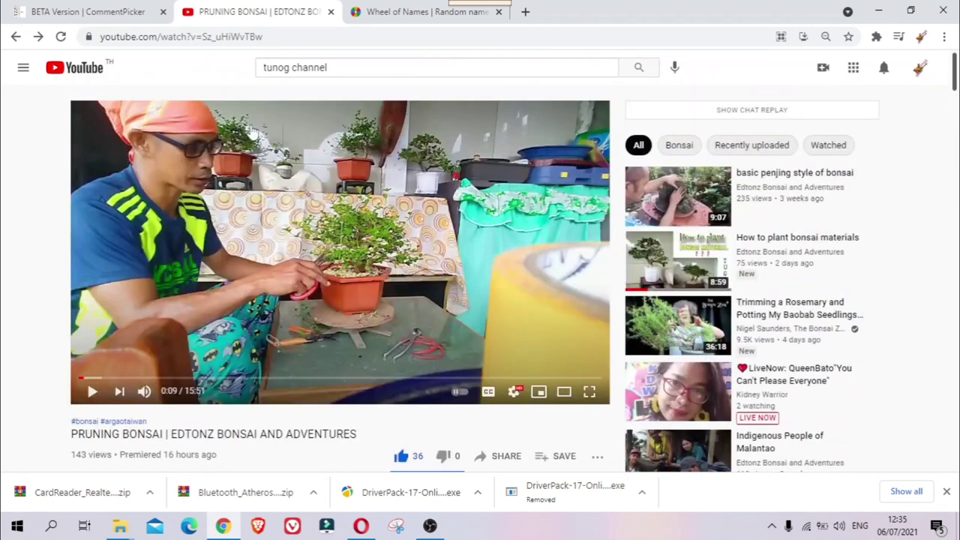
# Paste Bonsai into CommentPicker's Search Terms / Keyword field.
pyautogui.click(101, 15)
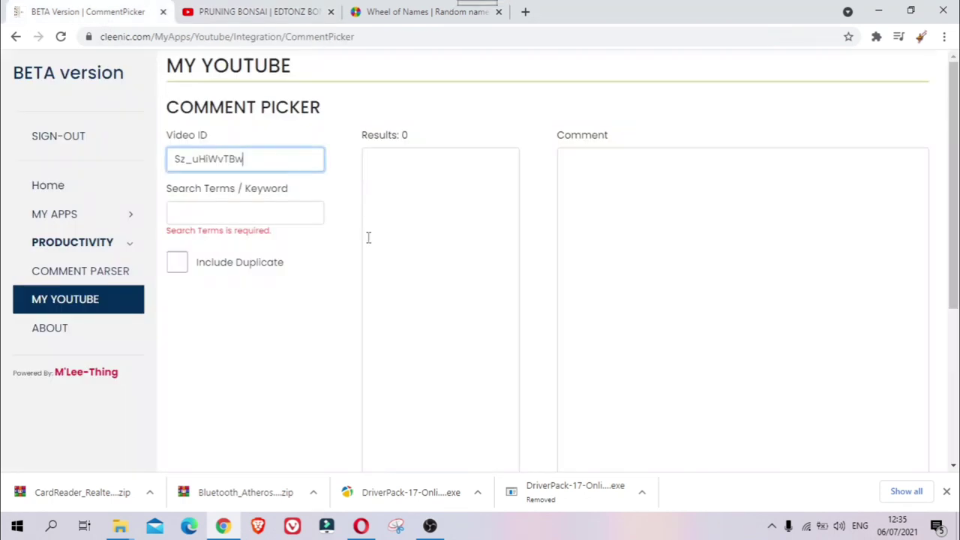
pyautogui.click(260, 214)
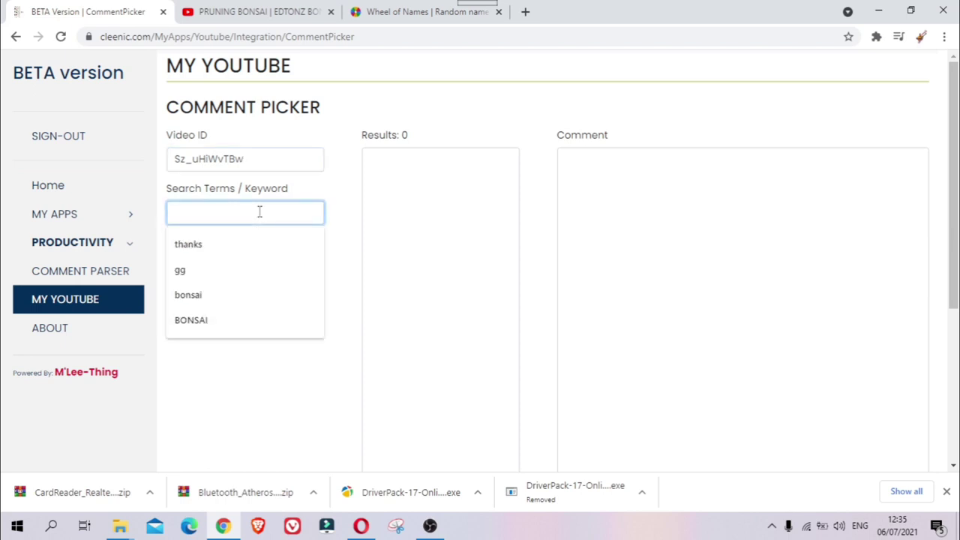
pyautogui.rightClick(261, 215)
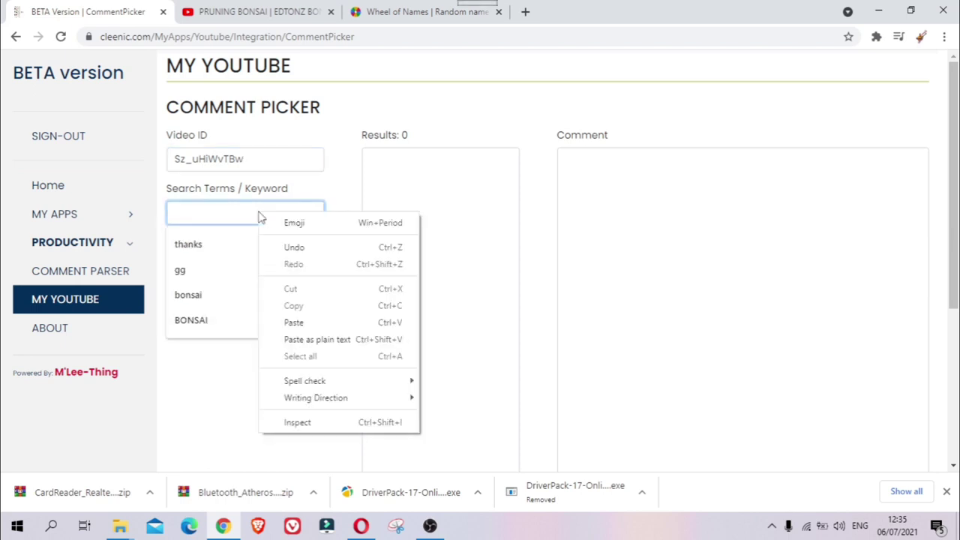
pyautogui.click(318, 325)
pyautogui.click(344, 246)
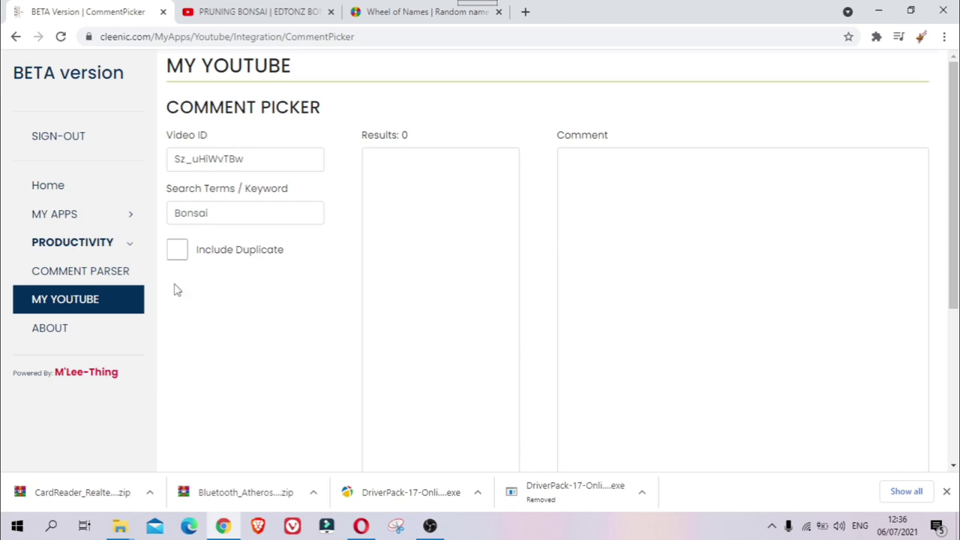
# Toggle Include Duplicate on and back off, leaving duplicates excluded.
pyautogui.click(177, 256)
pyautogui.scroll(-1, 176, 257)
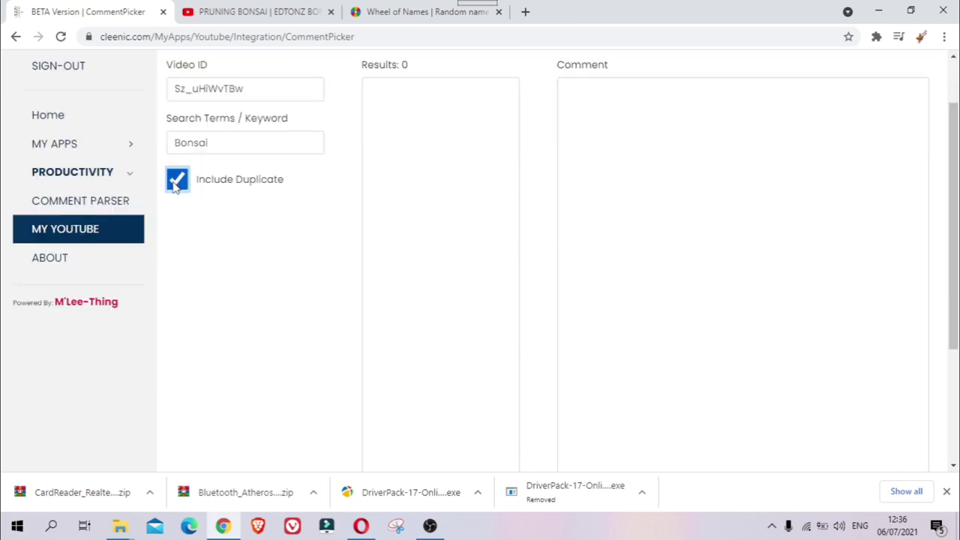
pyautogui.click(176, 183)
pyautogui.scroll(-3, 284, 303)
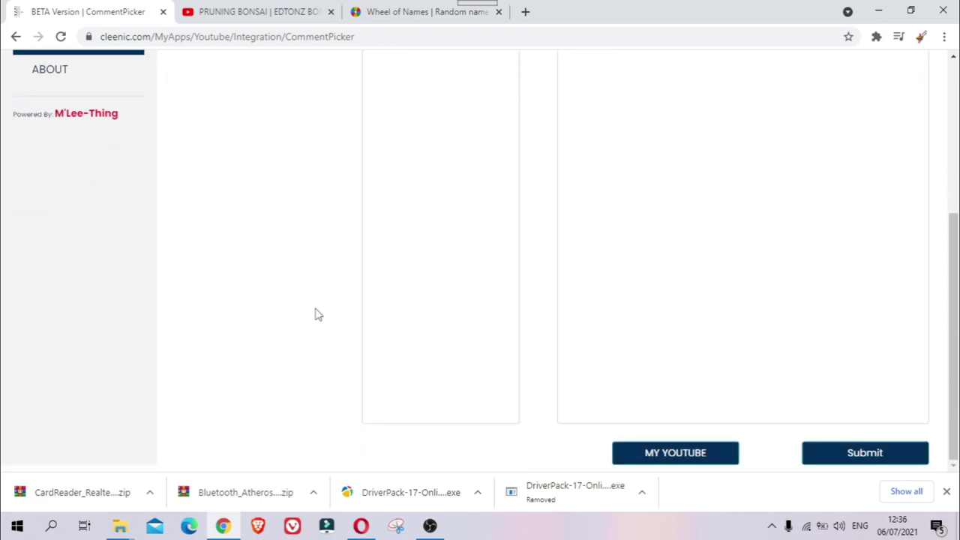
pyautogui.scroll(4, 314, 315)
pyautogui.scroll(-3, 392, 293)
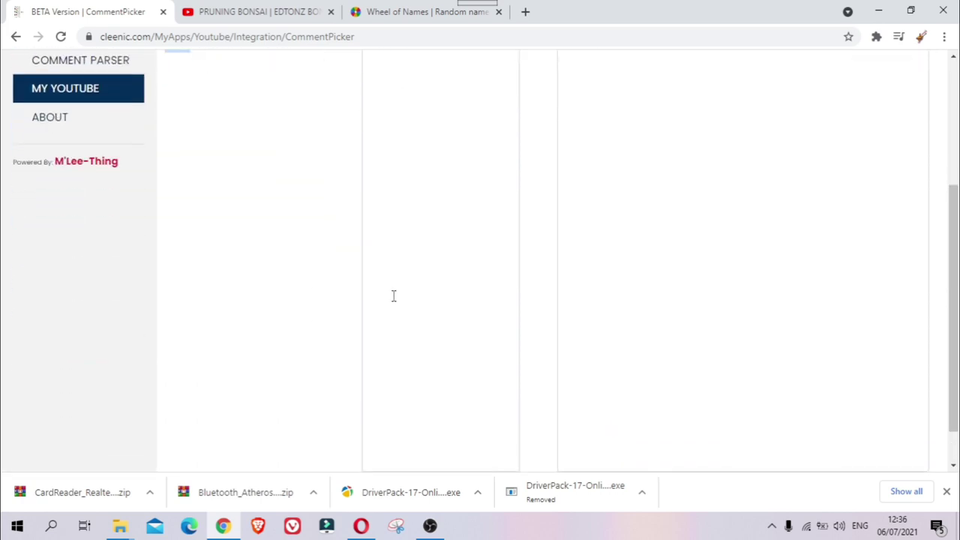
pyautogui.scroll(4, 360, 338)
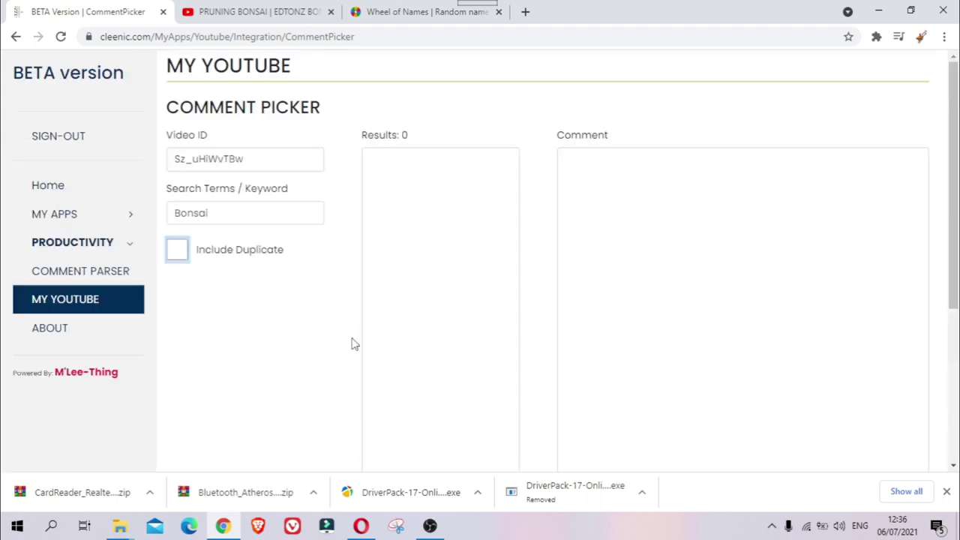
pyautogui.scroll(-3, 468, 330)
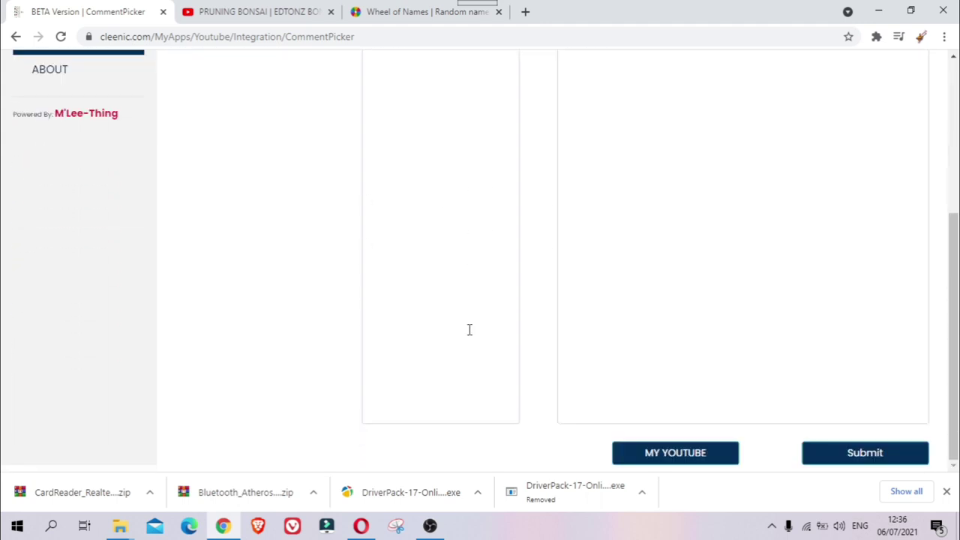
# Submit the search to list 25 Bonsai commenters and view the first comments.
pyautogui.click(844, 462)
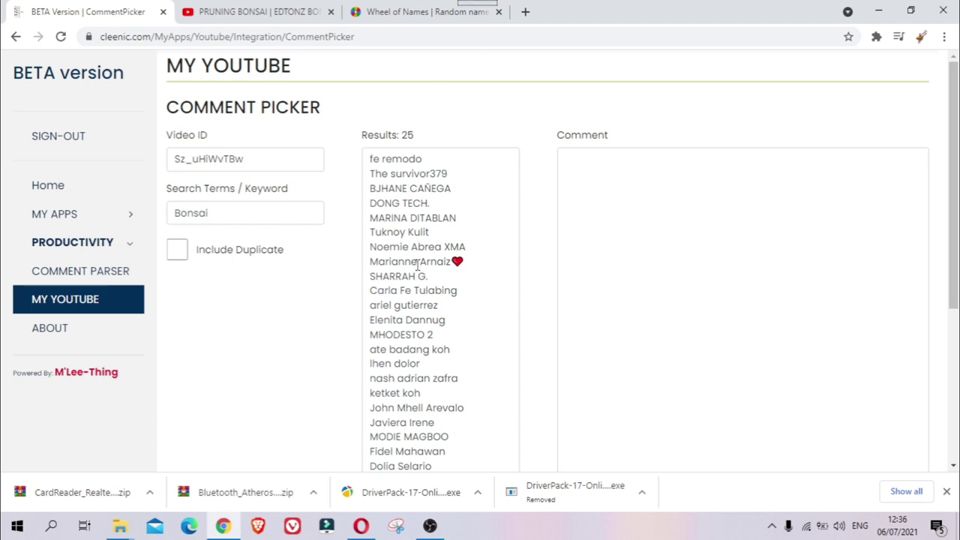
pyautogui.click(395, 160)
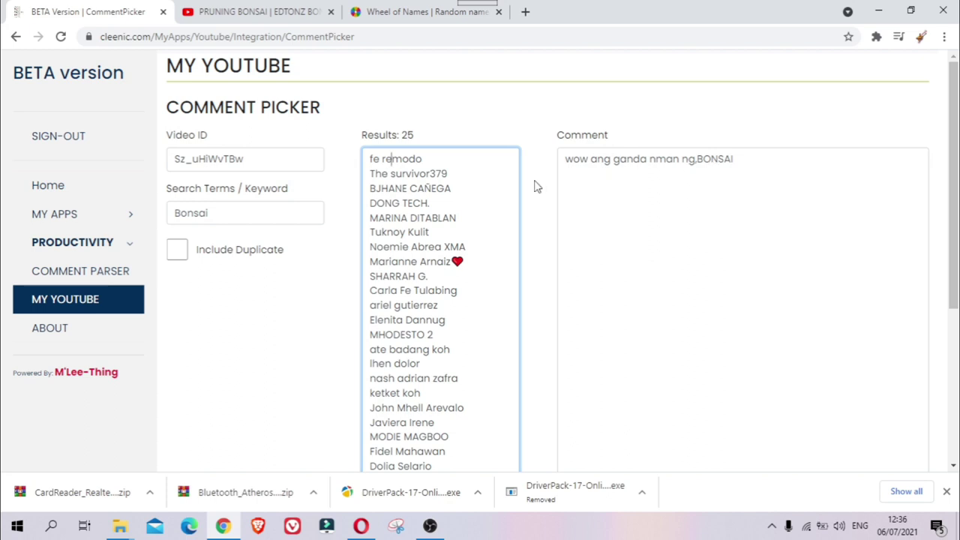
pyautogui.click(425, 175)
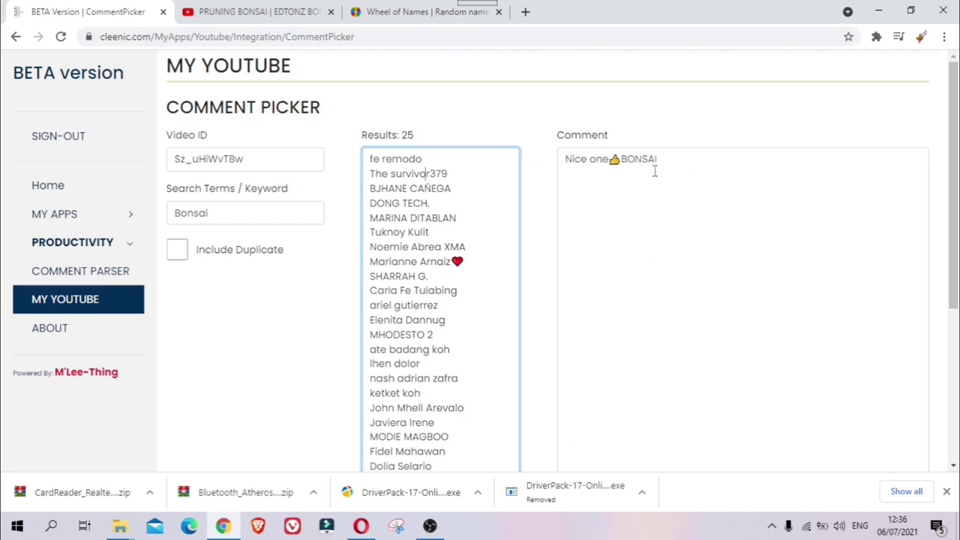
pyautogui.click(403, 189)
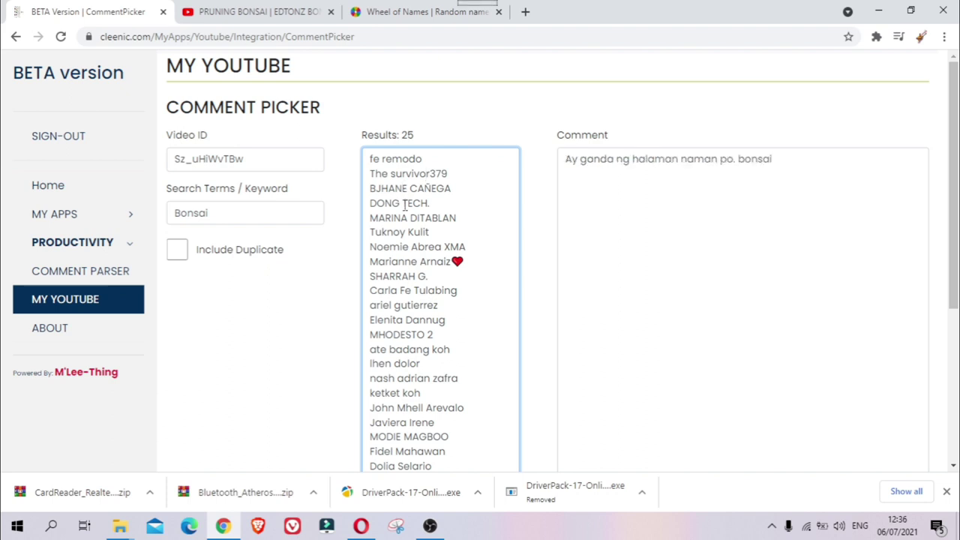
pyautogui.press('Down')
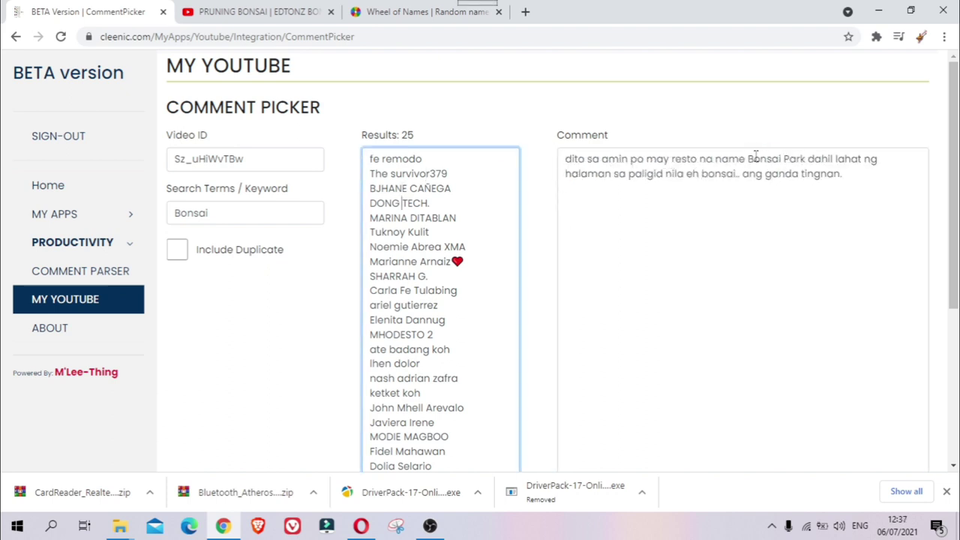
# Browse several more commenters' Bonsai comments, ending with the last name.
pyautogui.moveTo(747, 159); pyautogui.dragTo(781, 160)
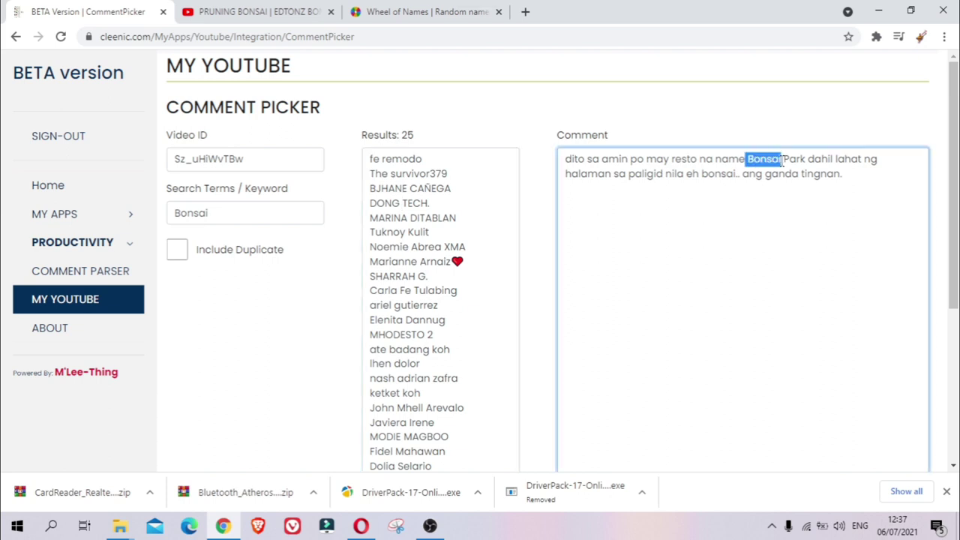
pyautogui.click(513, 230)
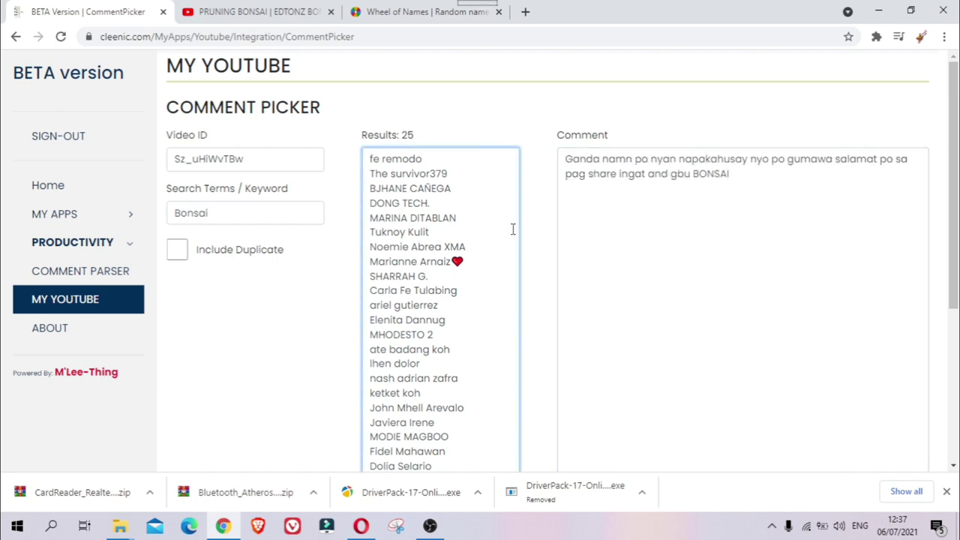
pyautogui.click(535, 276)
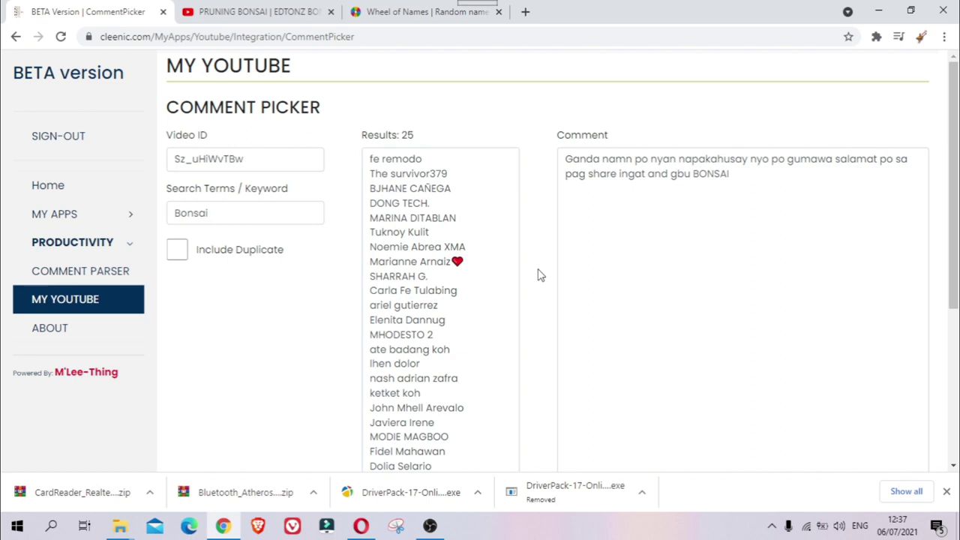
pyautogui.click(677, 184)
pyautogui.click(509, 209)
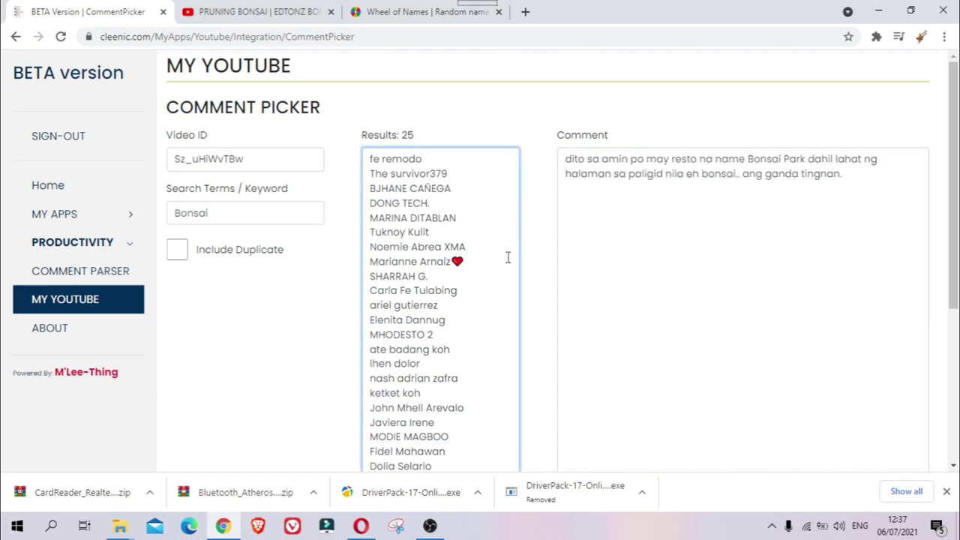
pyautogui.scroll(-3, 508, 257)
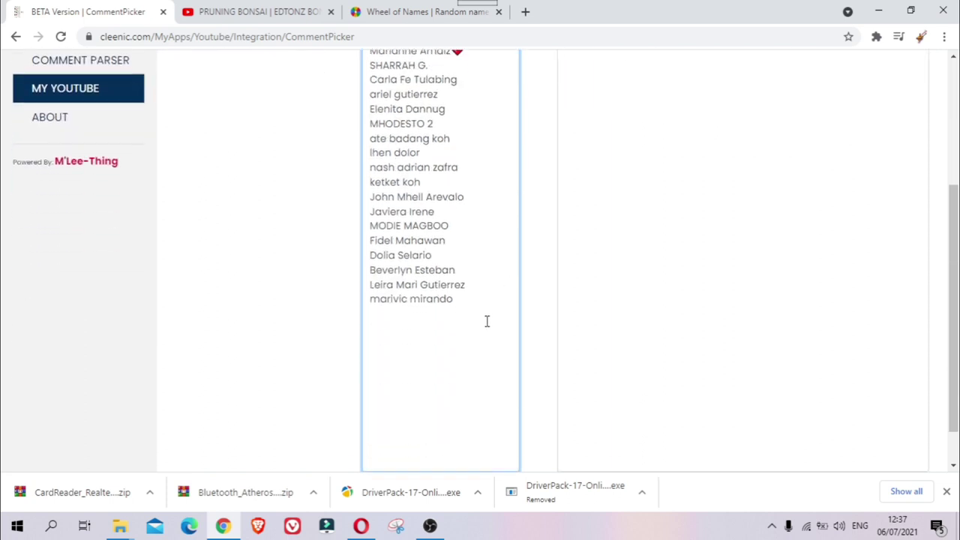
pyautogui.scroll(3, 482, 337)
pyautogui.scroll(-3, 482, 336)
pyautogui.scroll(2, 497, 321)
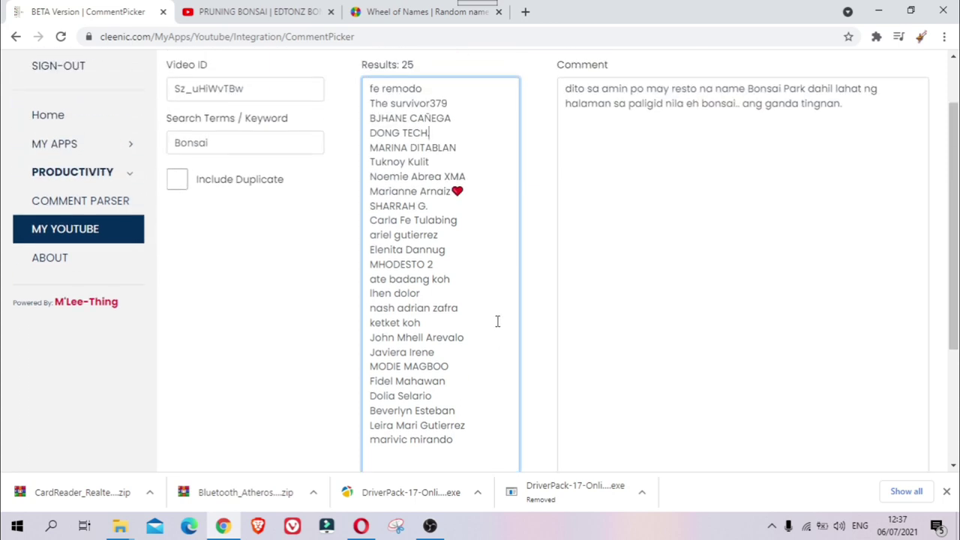
pyautogui.click(484, 444)
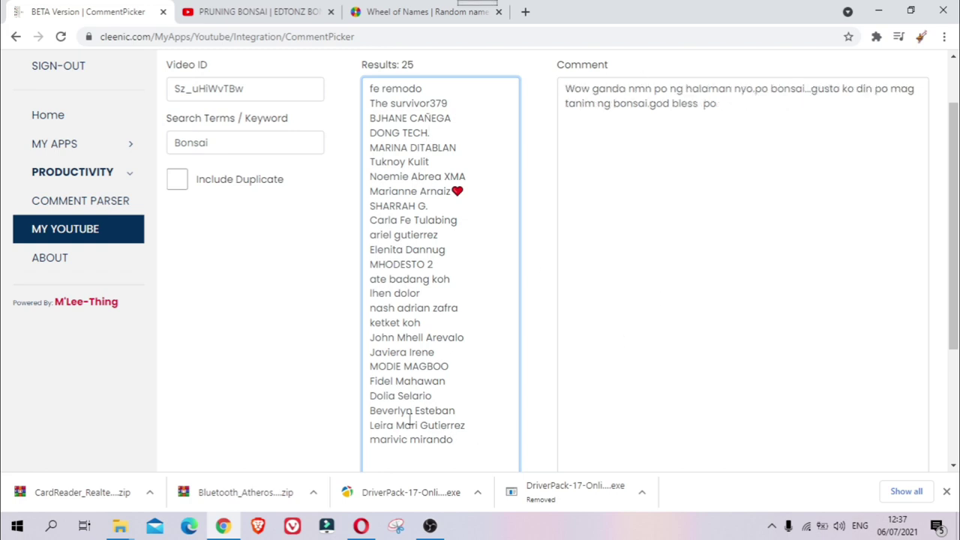
# Copy all 25 commenter names from Results and switch to Wheel of Names.
pyautogui.moveTo(476, 443); pyautogui.dragTo(365, 79)
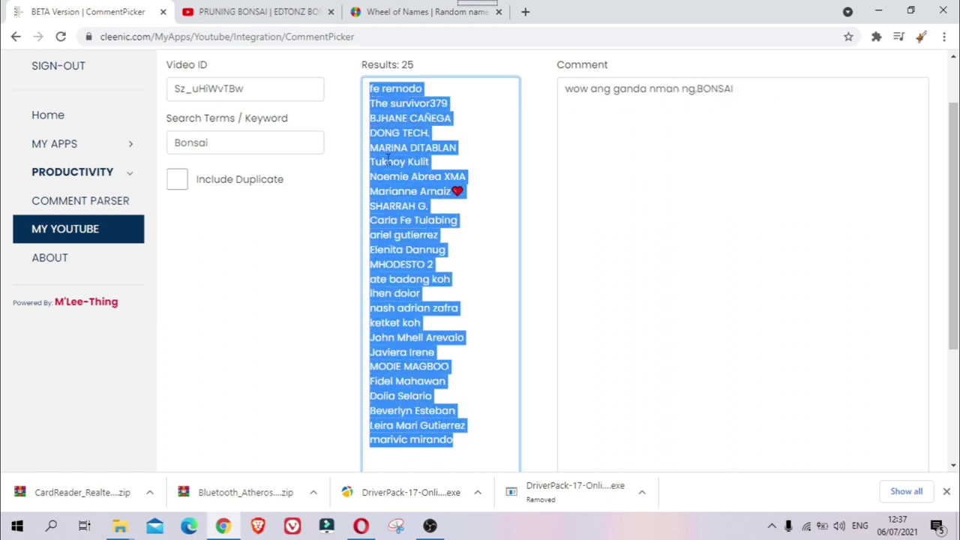
pyautogui.rightClick(387, 159)
pyautogui.click(428, 213)
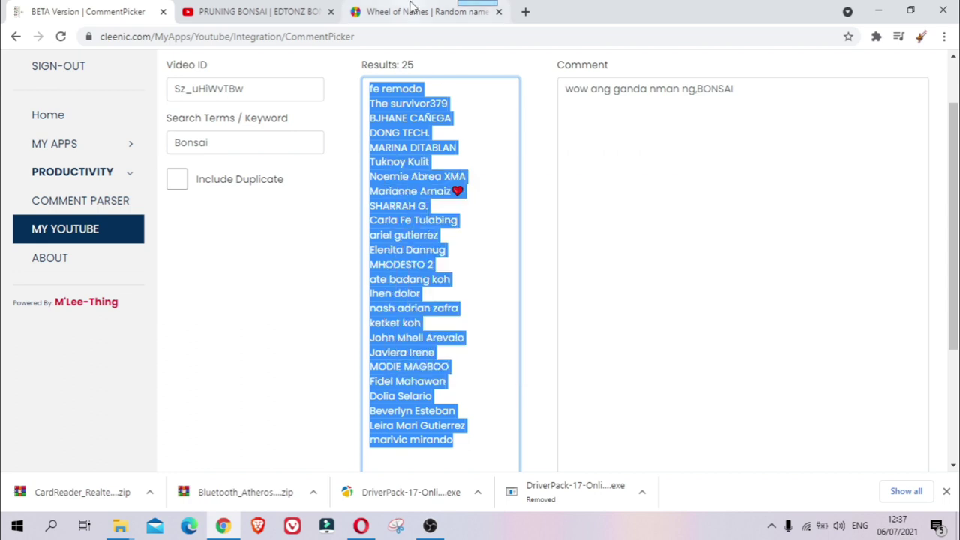
pyautogui.click(410, 11)
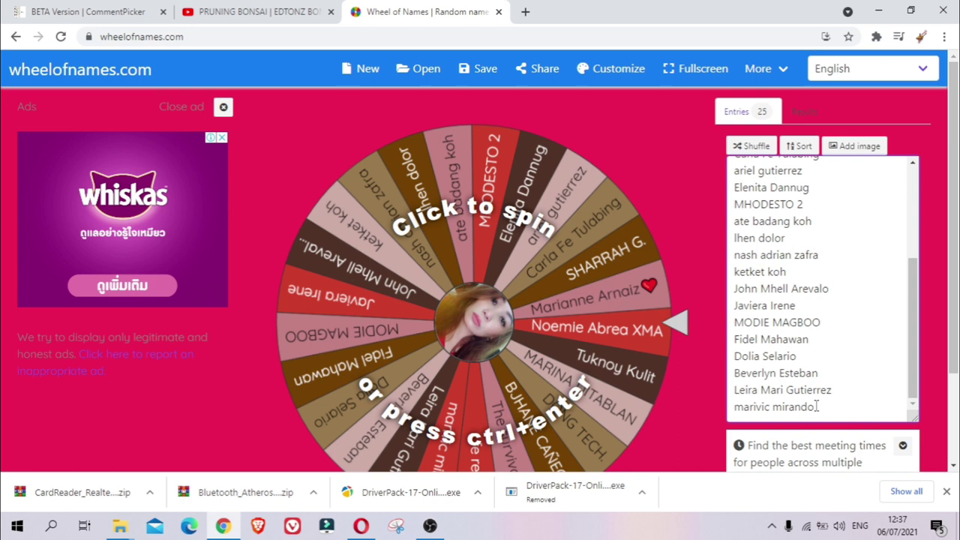
# Delete every entry from the Wheel of Names entries list.
pyautogui.hotkey('ctrl', 'a')
pyautogui.press('Delete')
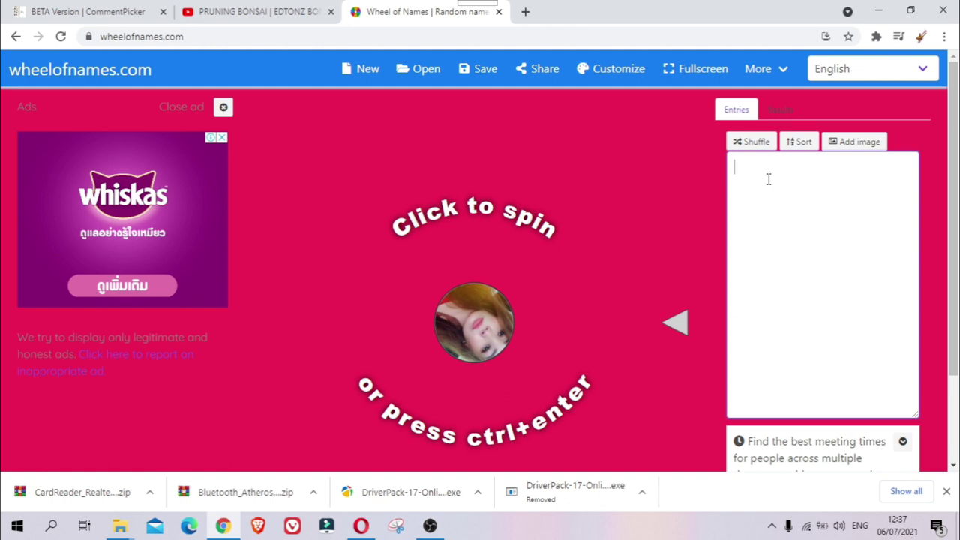
pyautogui.click(274, 11)
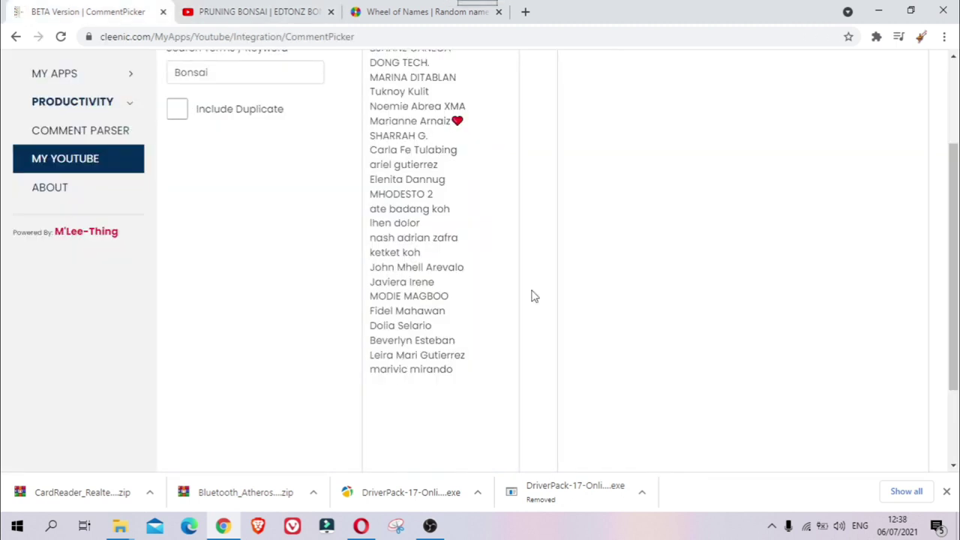
# Scroll the CommentPicker page back up to the Bonsai results listing all 25 commenters.
pyautogui.scroll(1, 531, 296)
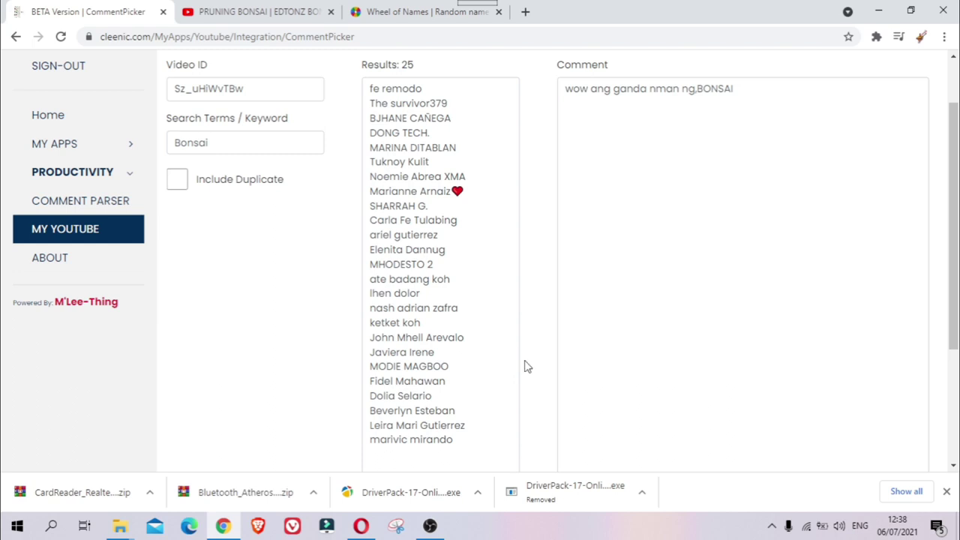
pyautogui.scroll(-1, 532, 362)
pyautogui.scroll(2, 532, 364)
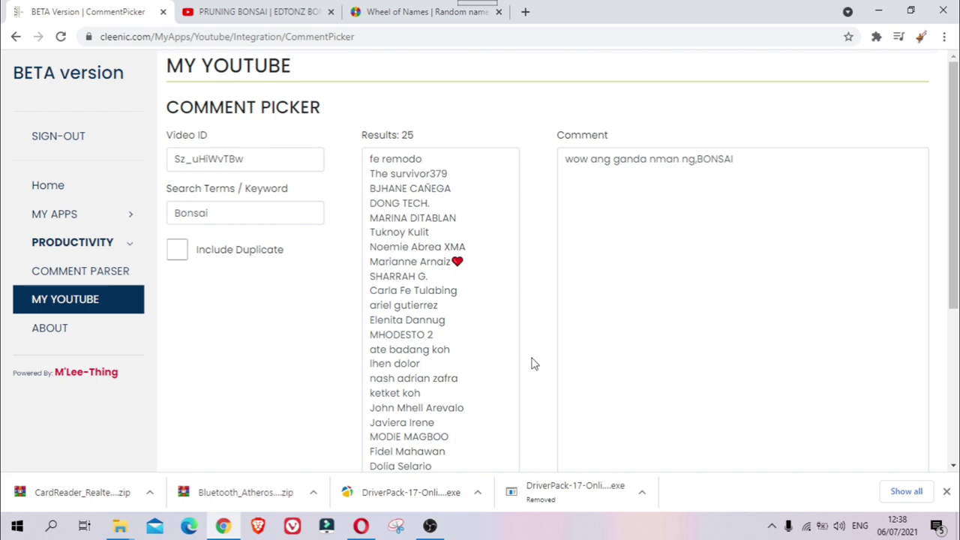
pyautogui.scroll(-1, 533, 435)
pyautogui.scroll(1, 535, 434)
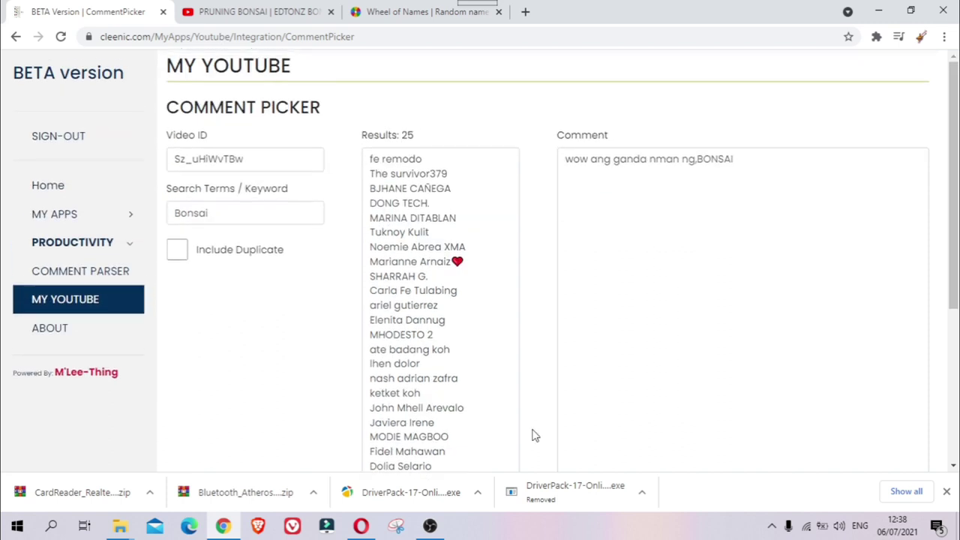